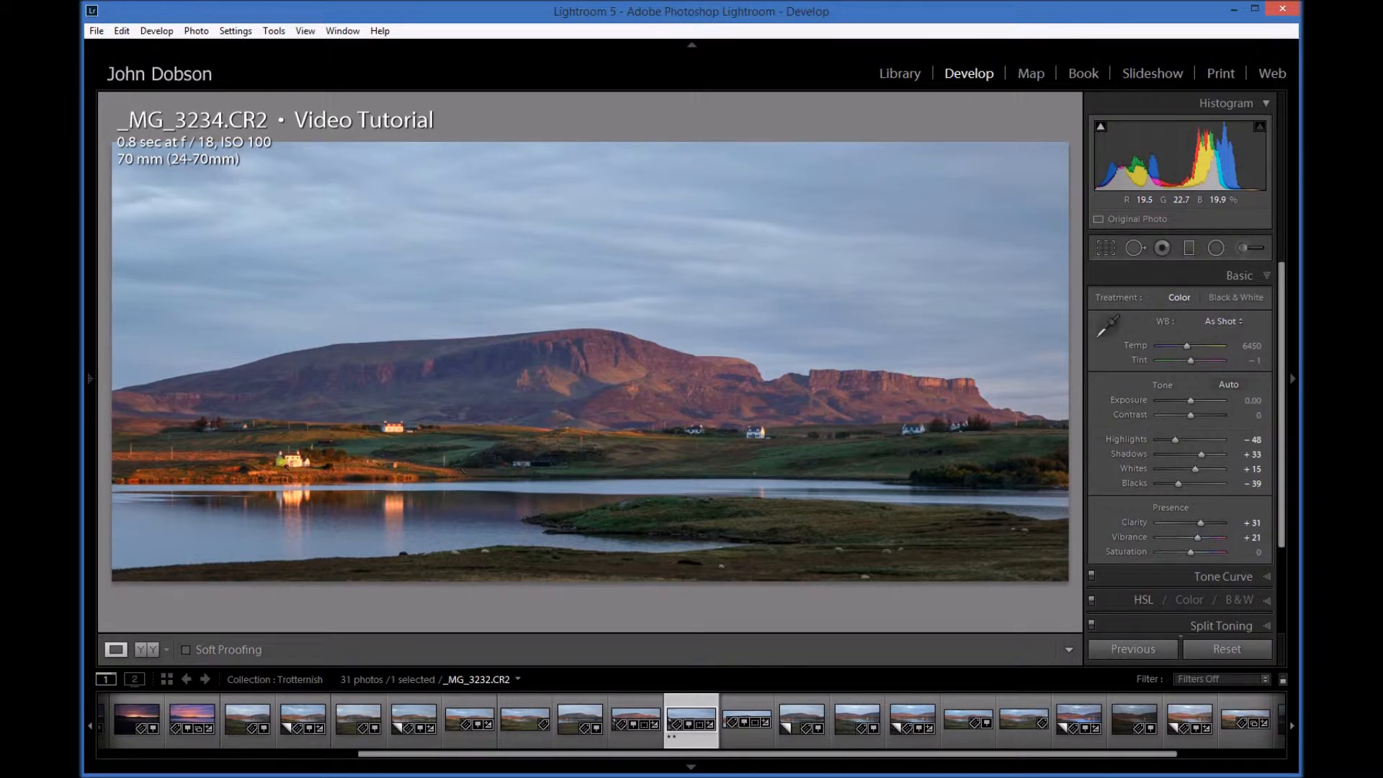
Step: Activate the Spot Removal tool in Heal mode and set the brush to size 82 and feather 43
{"action": "left_click", "coordinate": [1134, 247]}
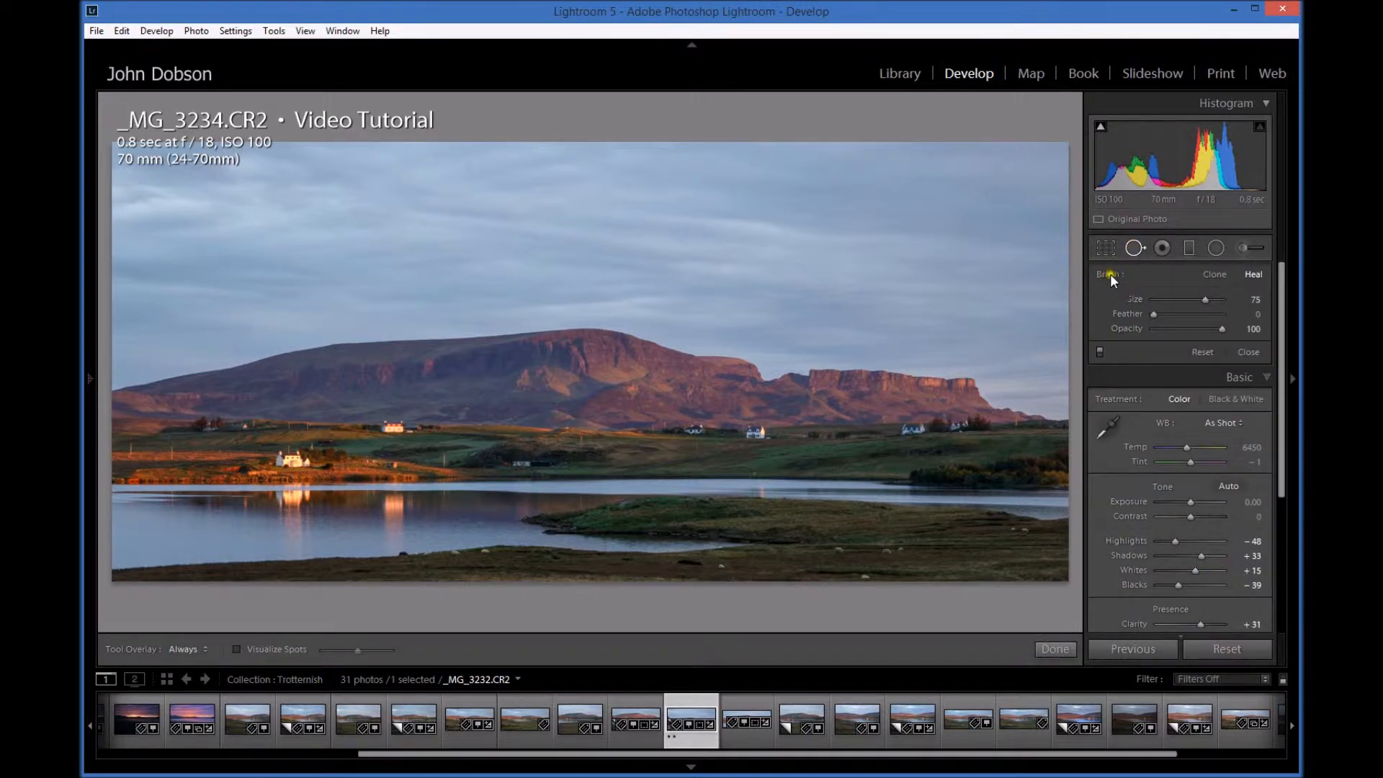
{"action": "left_click", "coordinate": [1251, 274]}
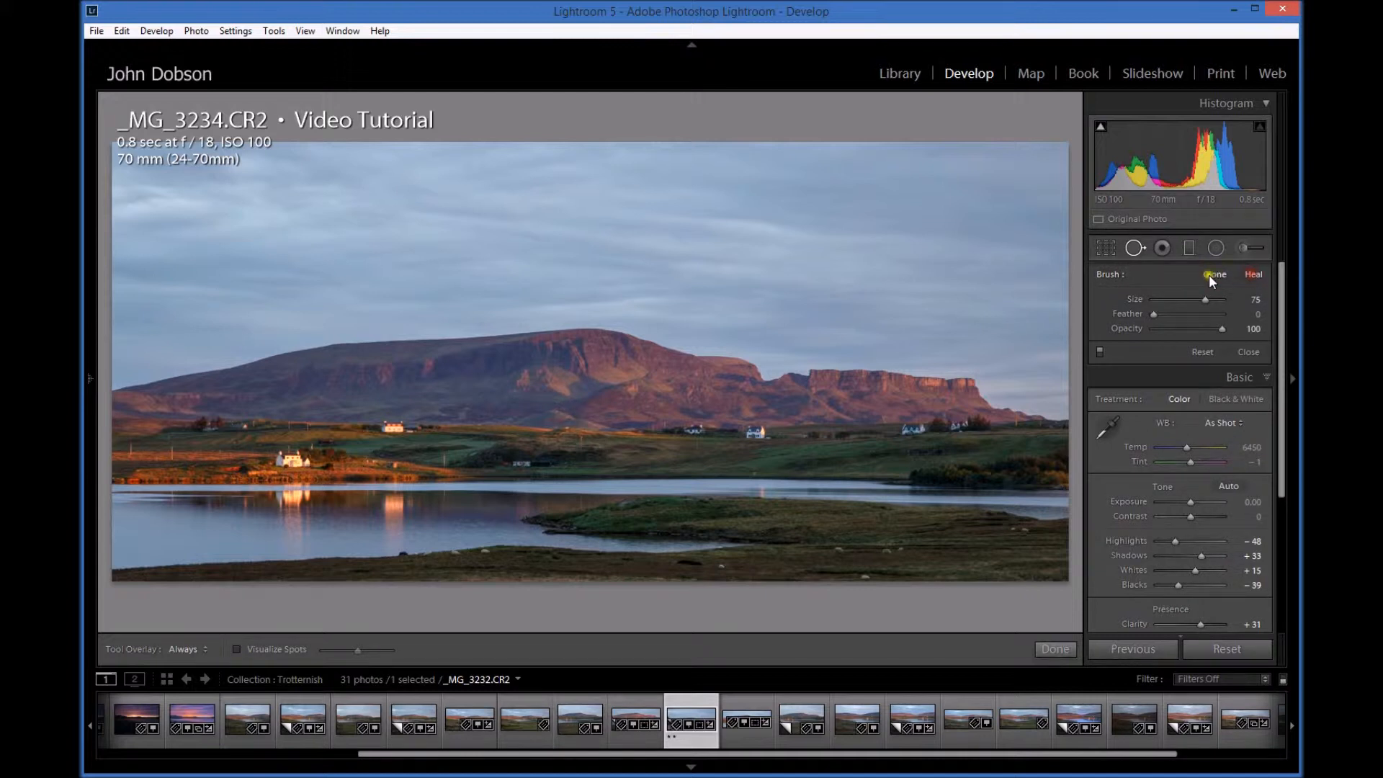
{"action": "left_click", "coordinate": [1251, 278]}
{"action": "left_click", "coordinate": [1191, 298]}
{"action": "left_click_drag", "start_coordinate": [1189, 297], "coordinate": [1202, 299]}
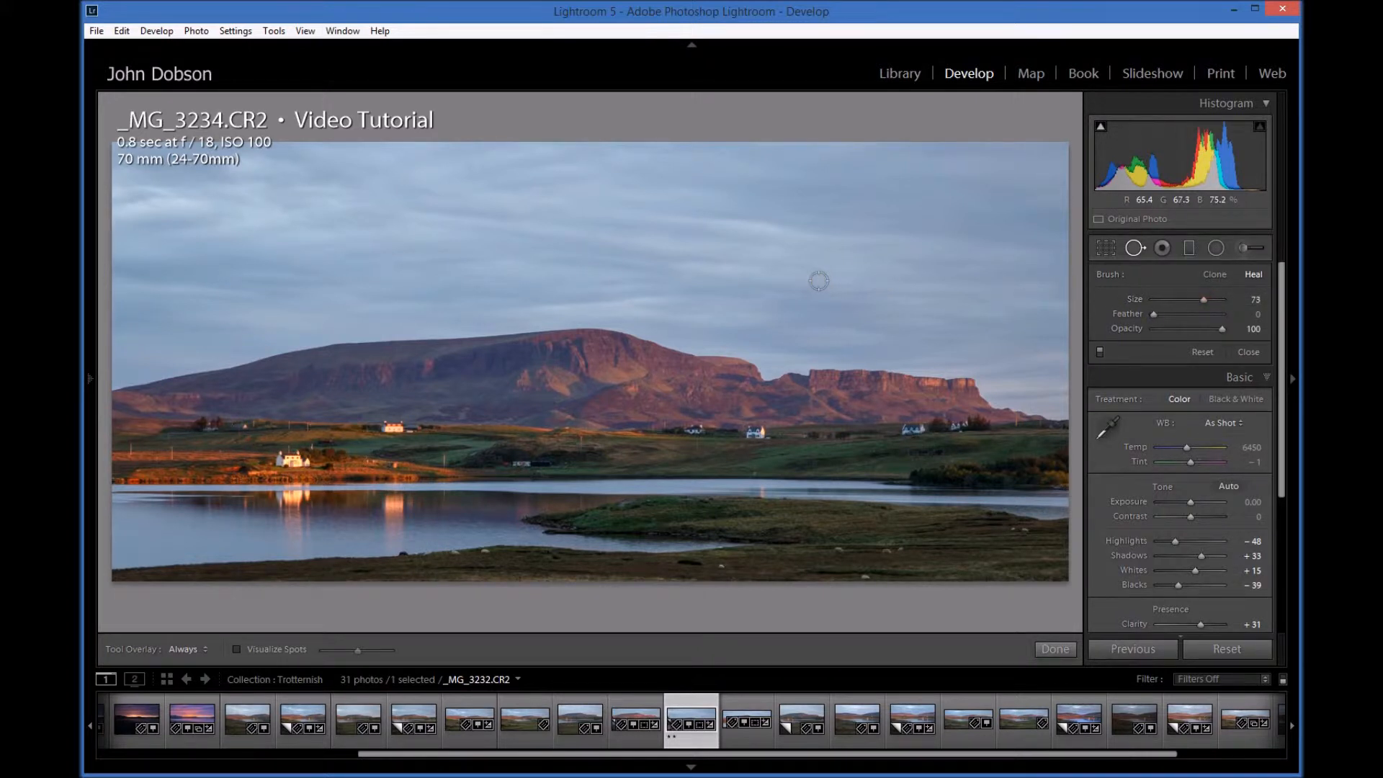
{"action": "scroll", "coordinate": [818, 281], "scroll_direction": "up", "scroll_amount": 3}
{"action": "scroll", "coordinate": [818, 281], "scroll_direction": "down", "scroll_amount": 5}
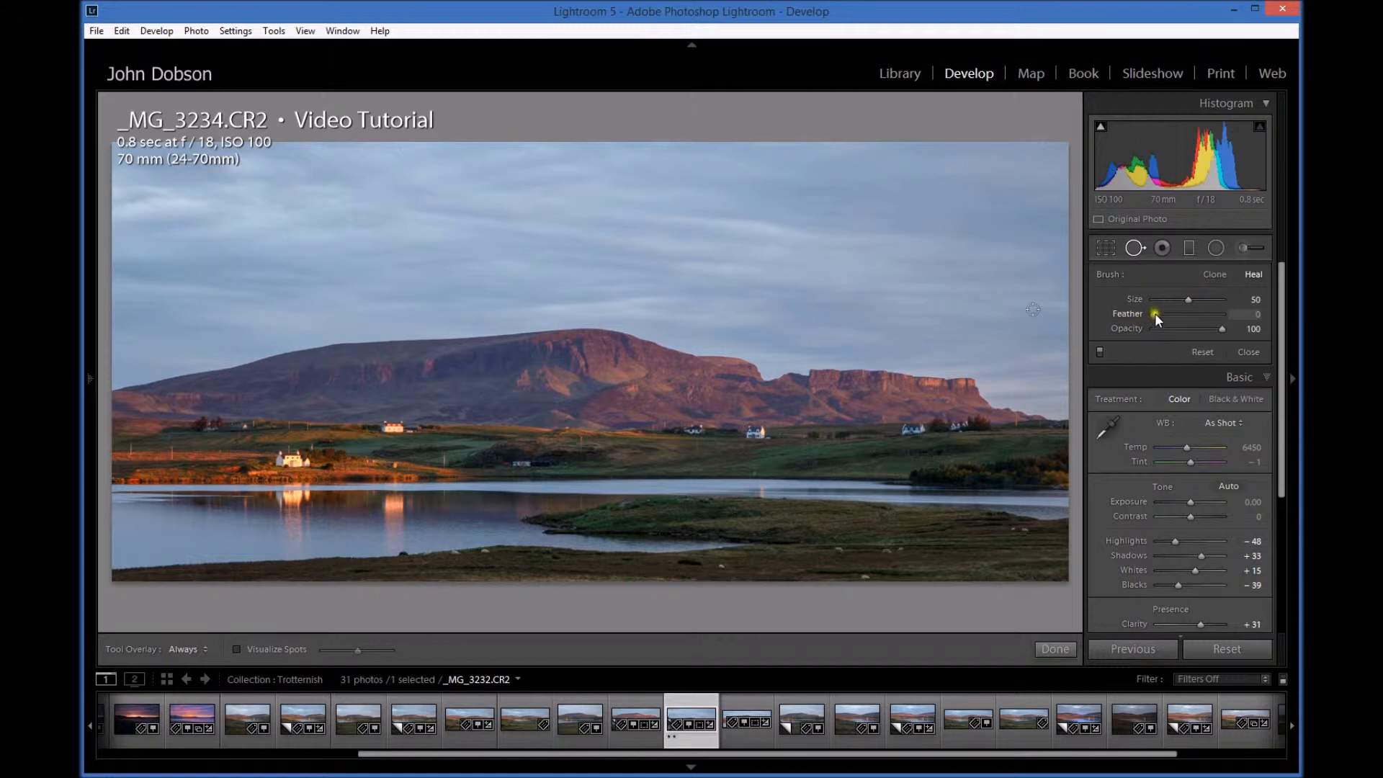
{"action": "left_click_drag", "start_coordinate": [1155, 314], "coordinate": [1186, 316]}
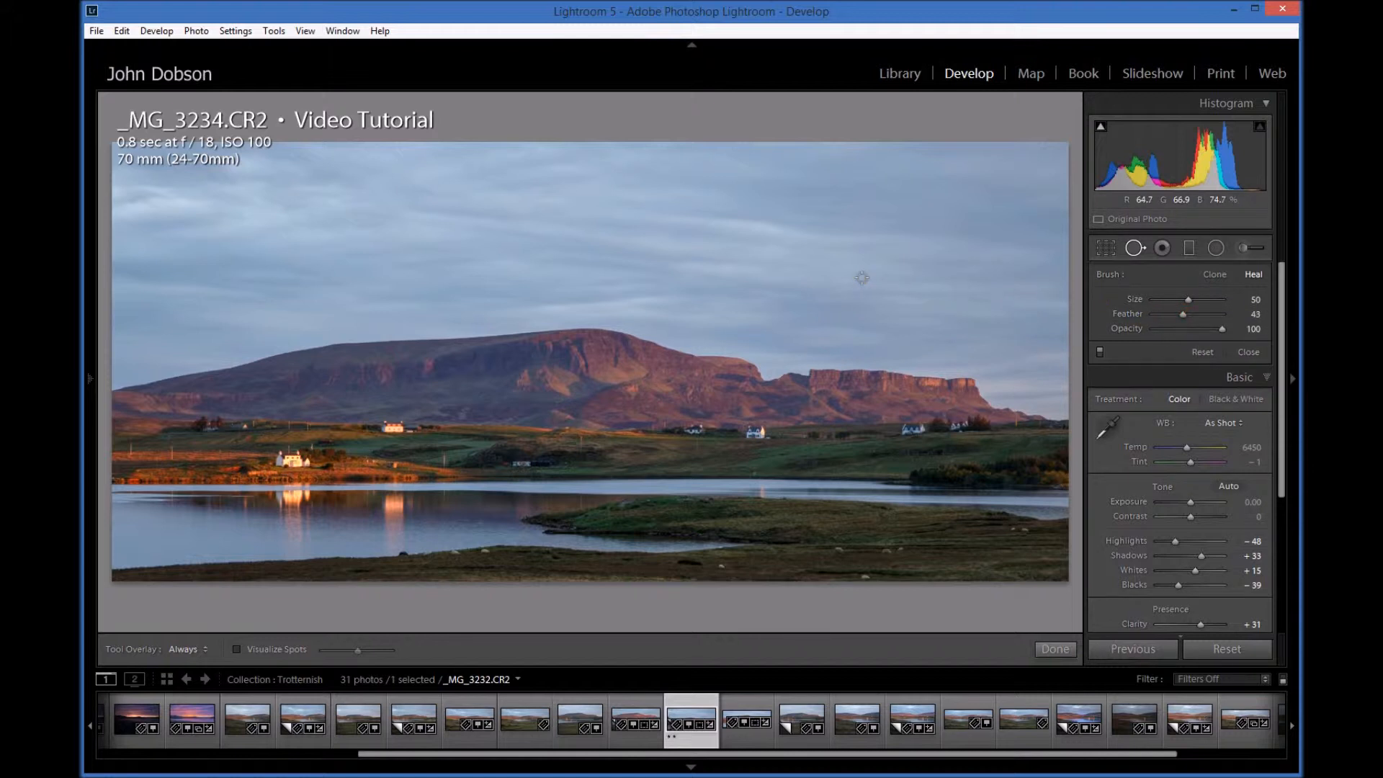
{"action": "scroll", "coordinate": [861, 278], "scroll_direction": "up", "scroll_amount": 5}
{"action": "scroll", "coordinate": [862, 278], "scroll_direction": "up", "scroll_amount": 2}
Step: Show the photo with Visualize Spots at a raised threshold and reduce the healing brush to size 50 and feather 25
{"action": "left_click", "coordinate": [237, 649]}
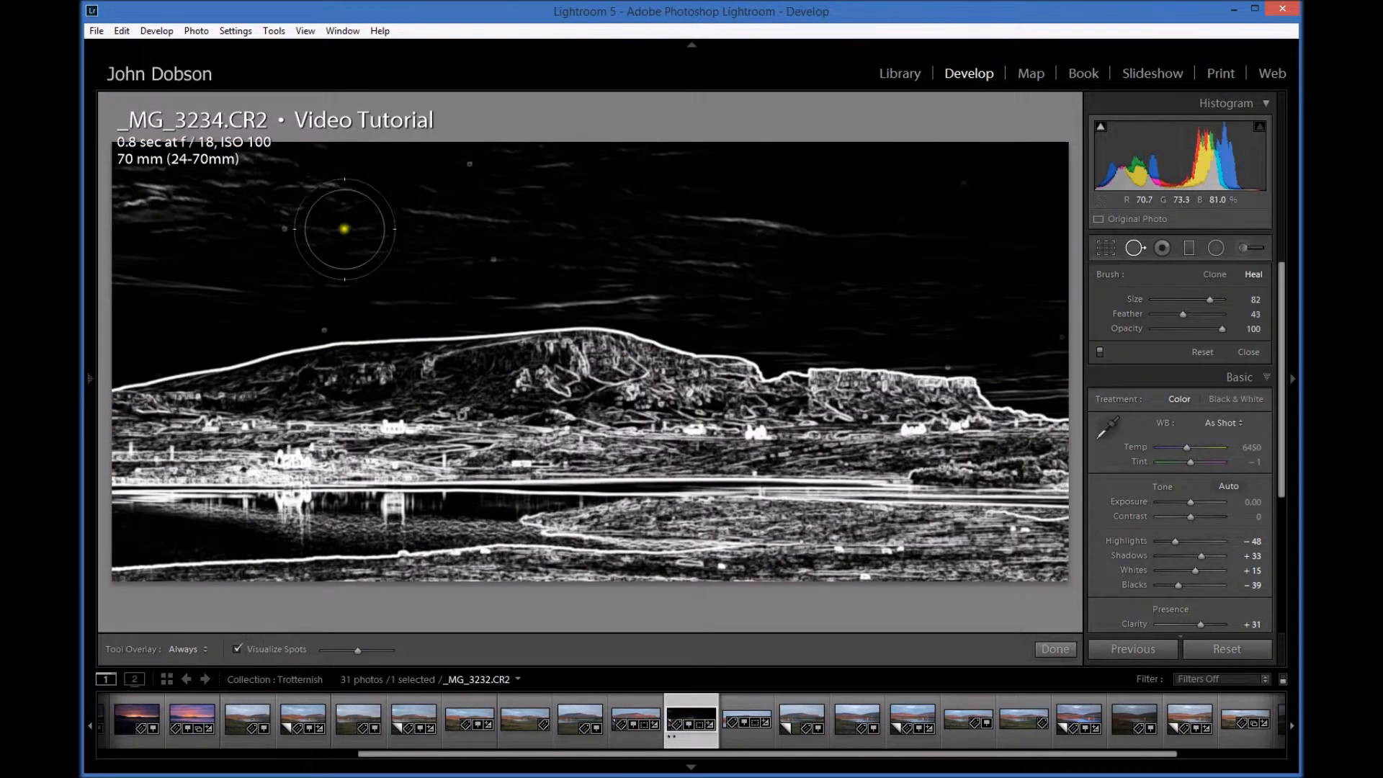
{"action": "left_click_drag", "start_coordinate": [355, 651], "coordinate": [377, 653]}
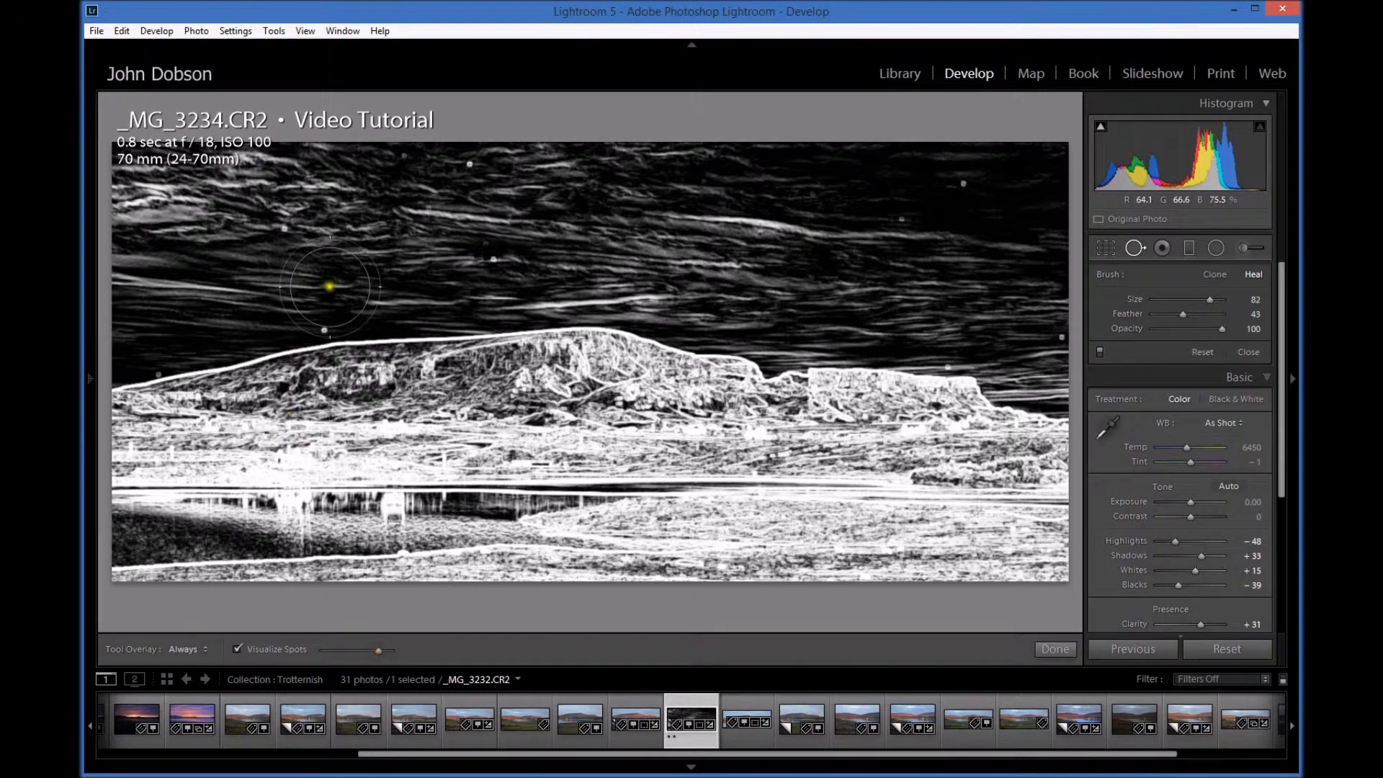
{"action": "scroll", "coordinate": [326, 304], "scroll_direction": "down", "scroll_amount": 3}
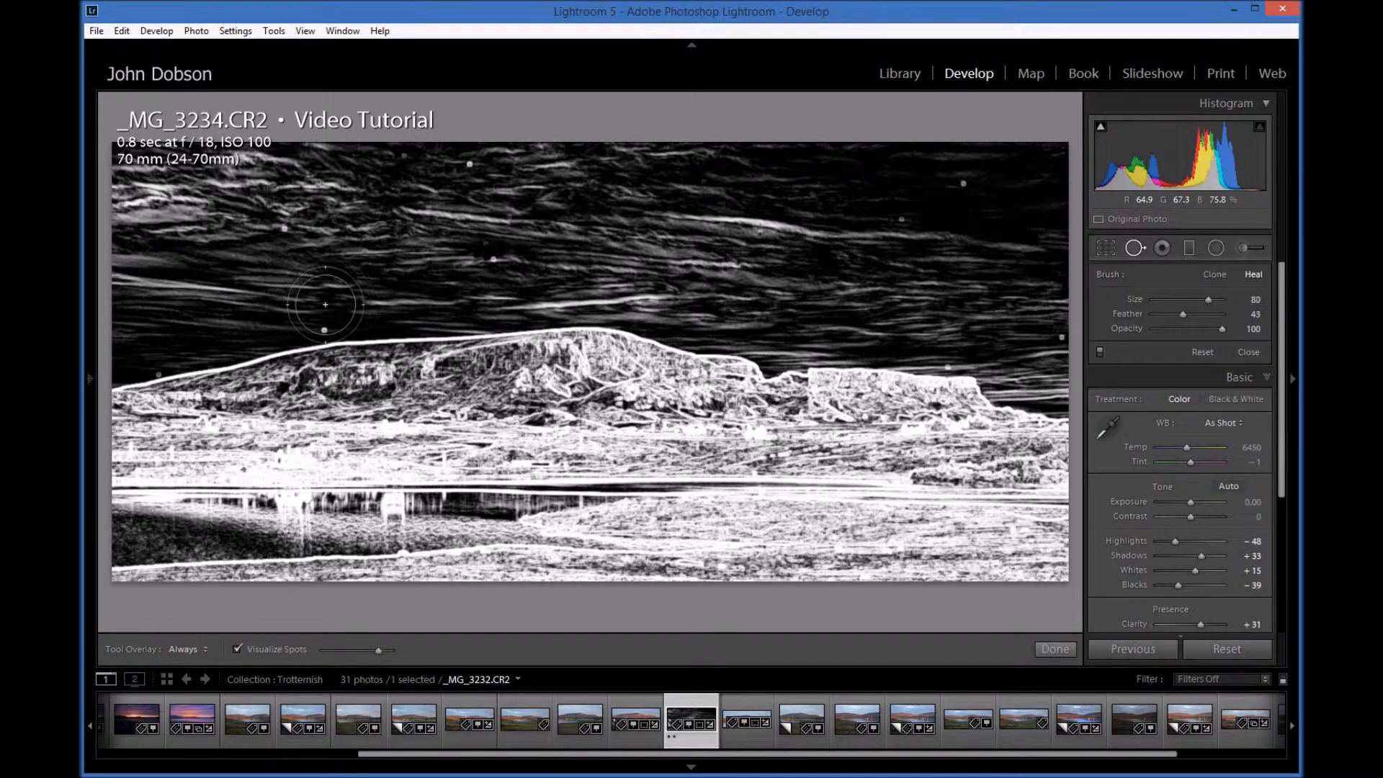
{"action": "scroll", "coordinate": [325, 305], "scroll_direction": "down", "scroll_amount": 8}
{"action": "scroll", "coordinate": [326, 304], "scroll_direction": "down", "scroll_amount": 5}
{"action": "left_click_drag", "start_coordinate": [1174, 316], "coordinate": [1169, 315]}
Step: Heal the nine bright dust spots scattered across the sky, including those just above the ridge and at the right edge
{"action": "left_click", "coordinate": [323, 329]}
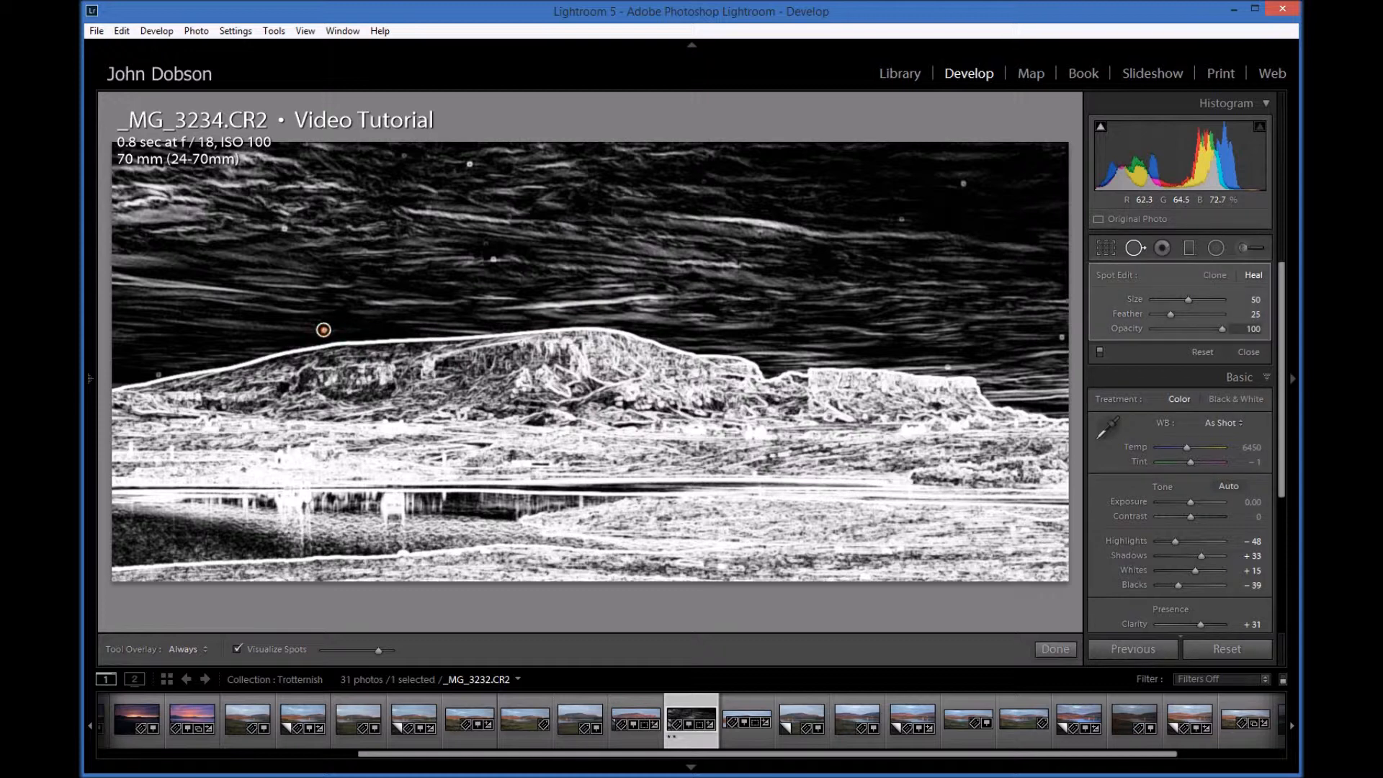
{"action": "left_click", "coordinate": [158, 372]}
{"action": "left_click", "coordinate": [286, 229]}
{"action": "left_click", "coordinate": [471, 164]}
{"action": "left_click", "coordinate": [493, 260]}
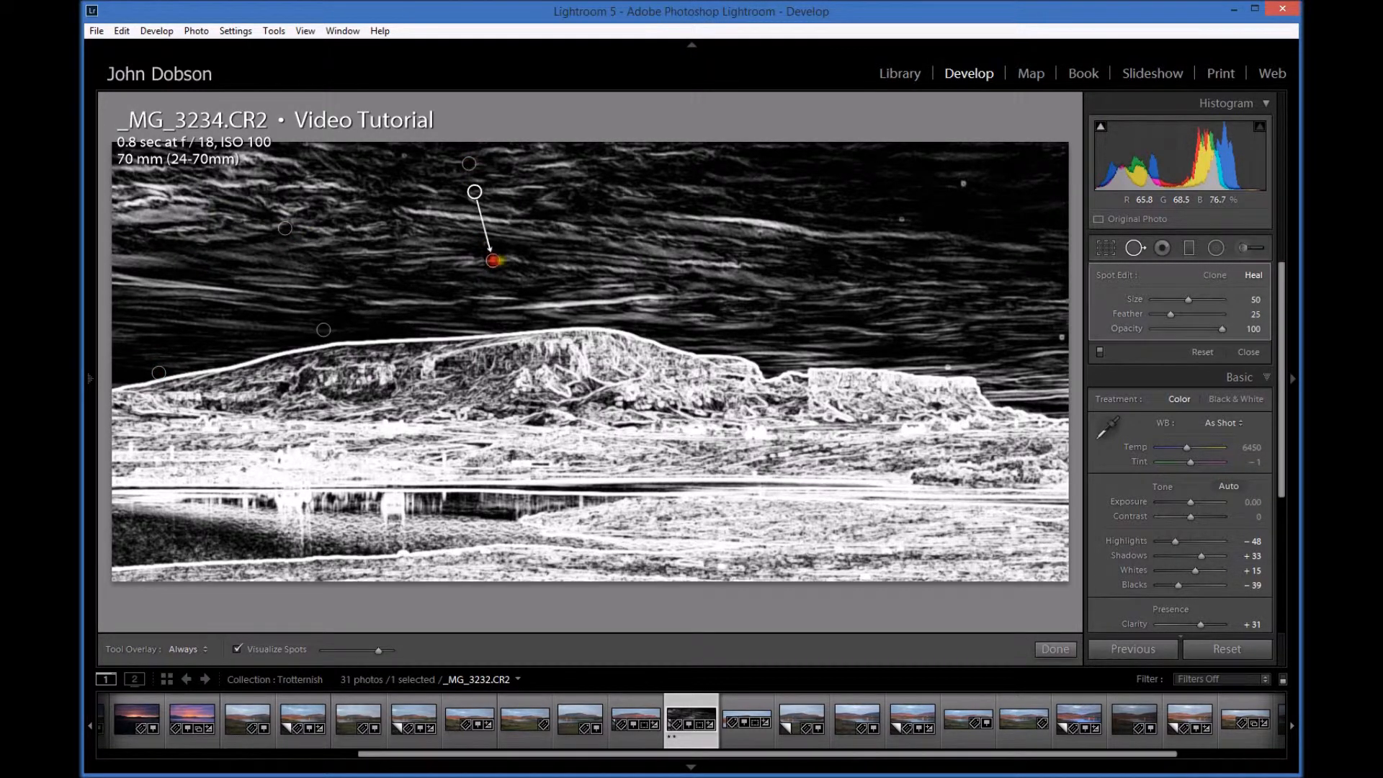
{"action": "left_click", "coordinate": [946, 365]}
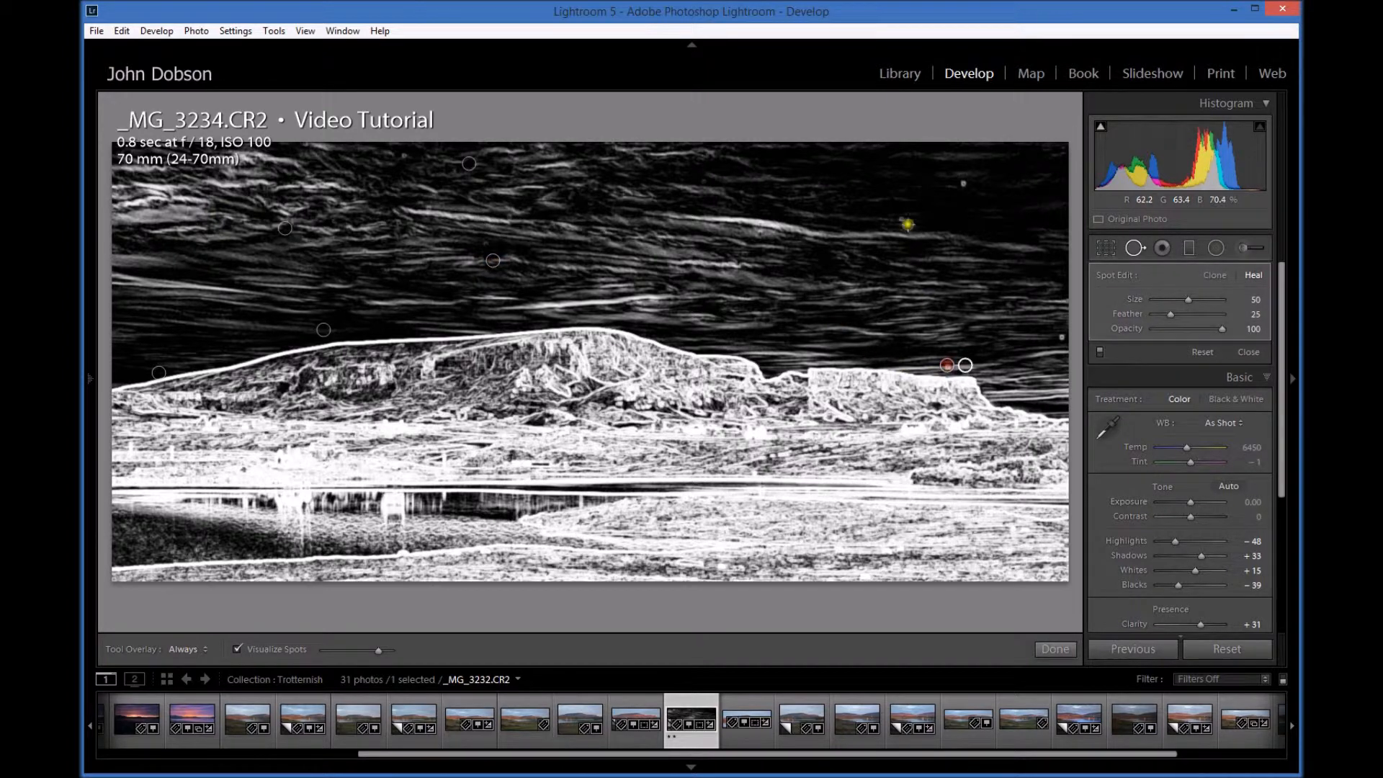
{"action": "left_click", "coordinate": [903, 218]}
{"action": "left_click", "coordinate": [962, 183]}
{"action": "left_click", "coordinate": [1062, 336]}
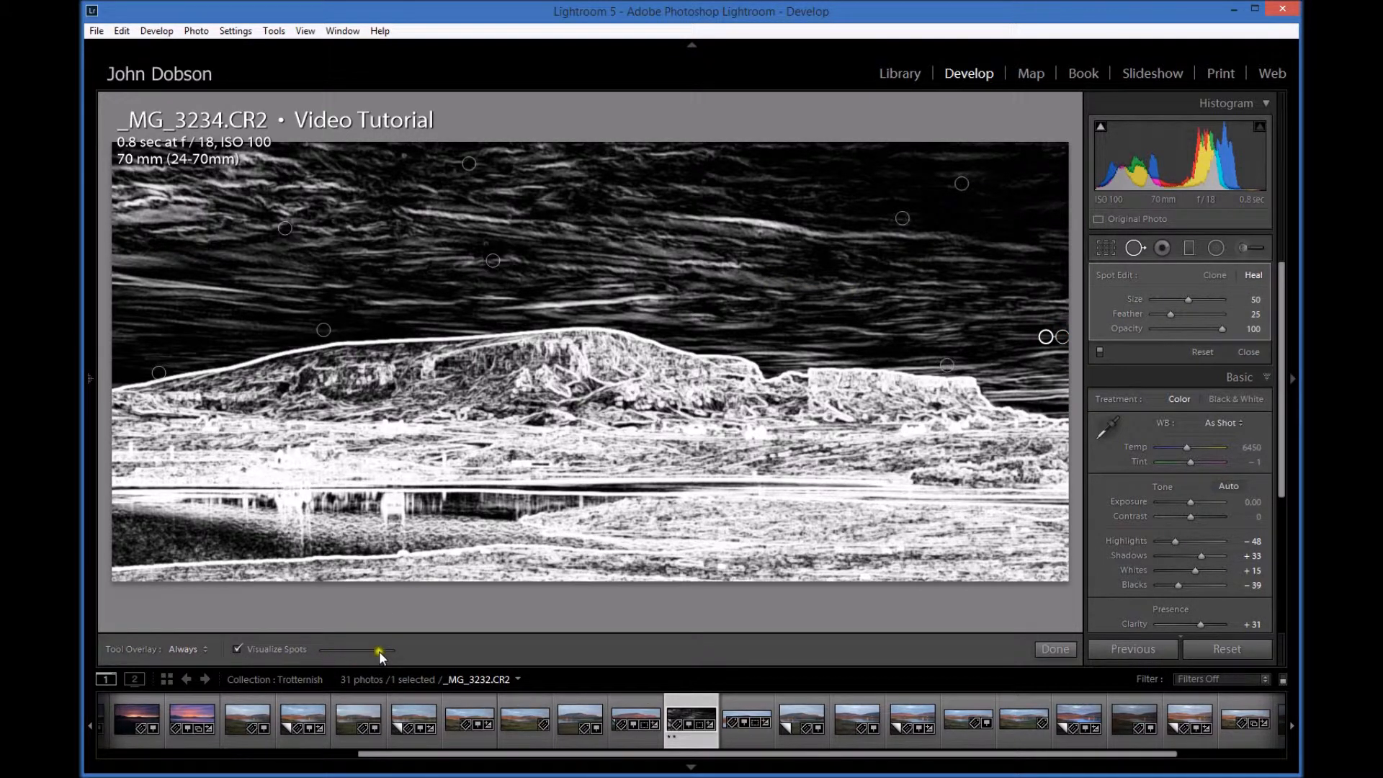
Step: Raise the Visualize Spots threshold further and heal two more spots in the upper sky, right of the photo's centre
{"action": "left_click_drag", "start_coordinate": [379, 651], "coordinate": [389, 646]}
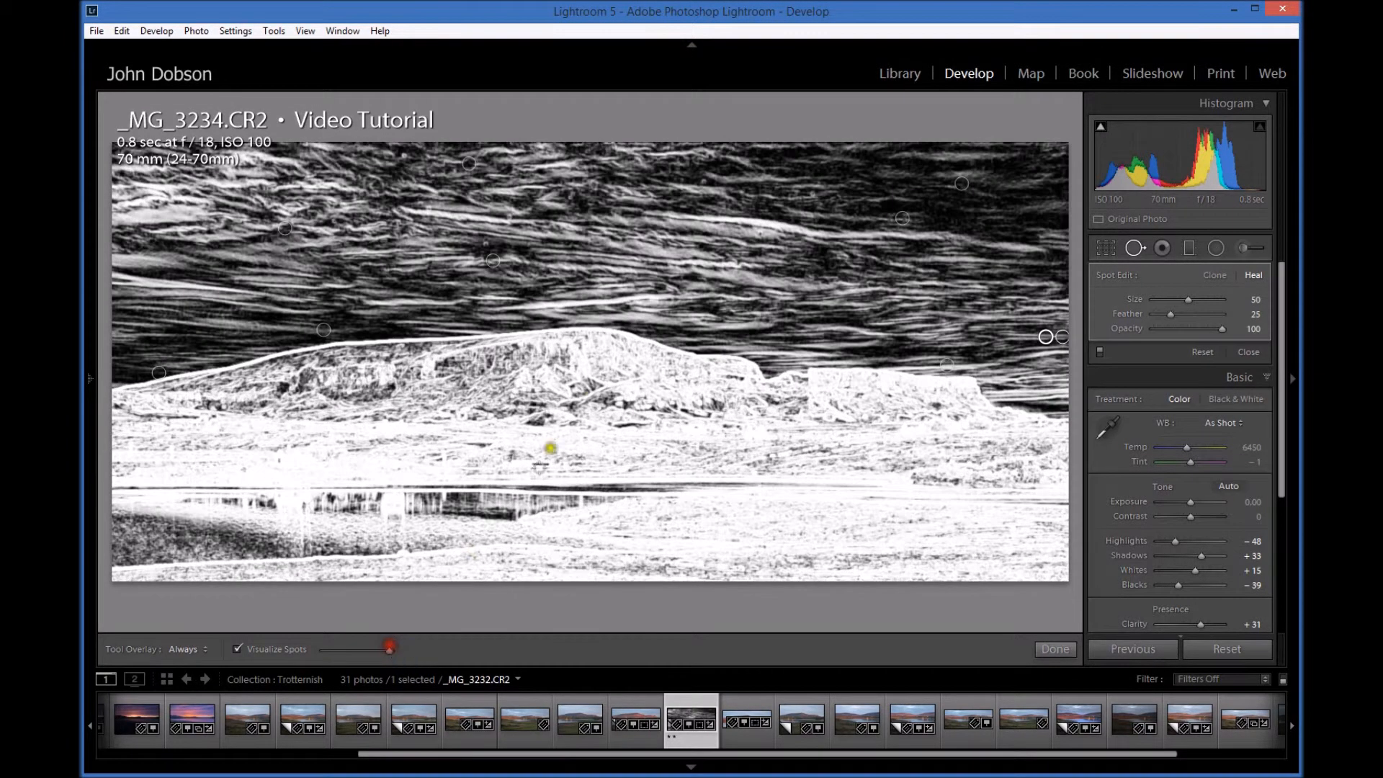
{"action": "left_click", "coordinate": [701, 180]}
{"action": "left_click", "coordinate": [811, 193]}
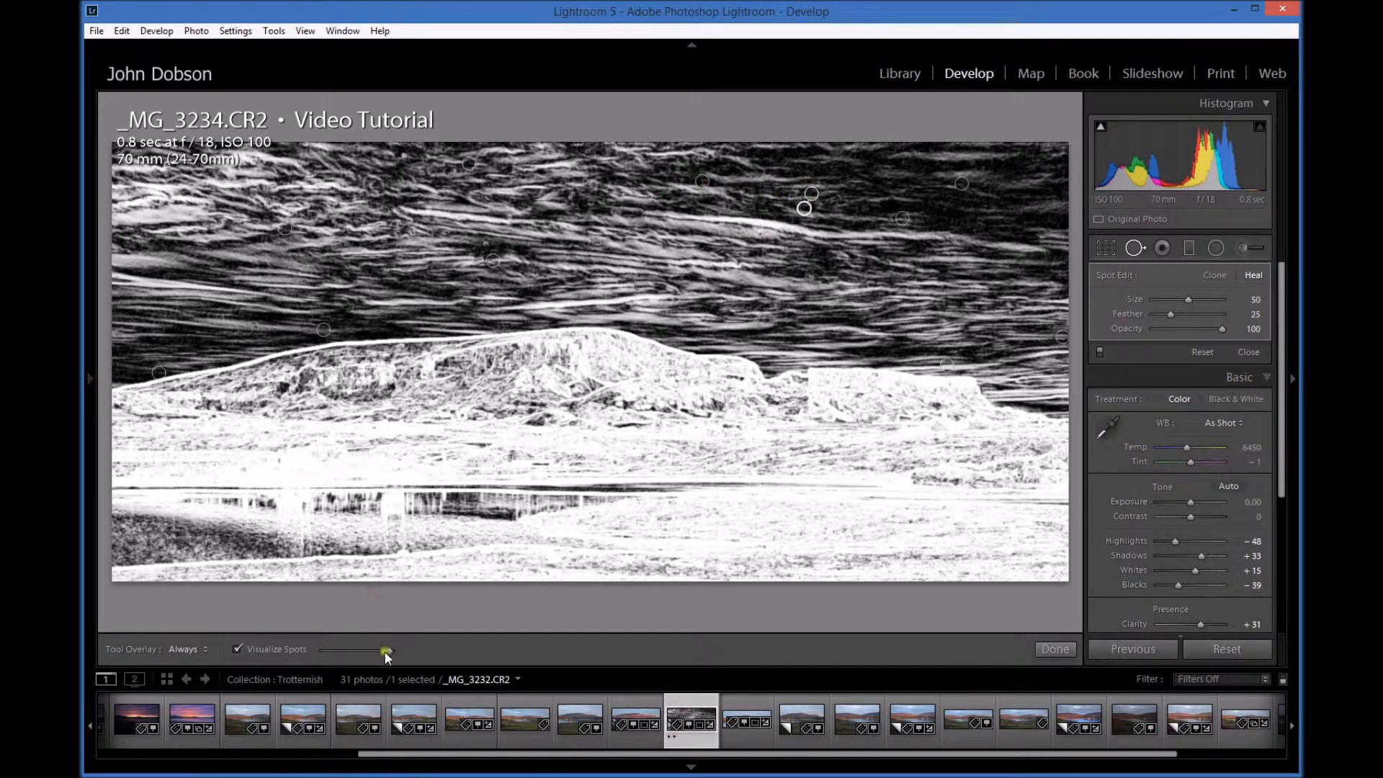
Step: Lower the Visualize Spots threshold, compare the photo with it on and off, and leave it off with Tool Overlay set to Never
{"action": "left_click_drag", "start_coordinate": [391, 651], "coordinate": [347, 643]}
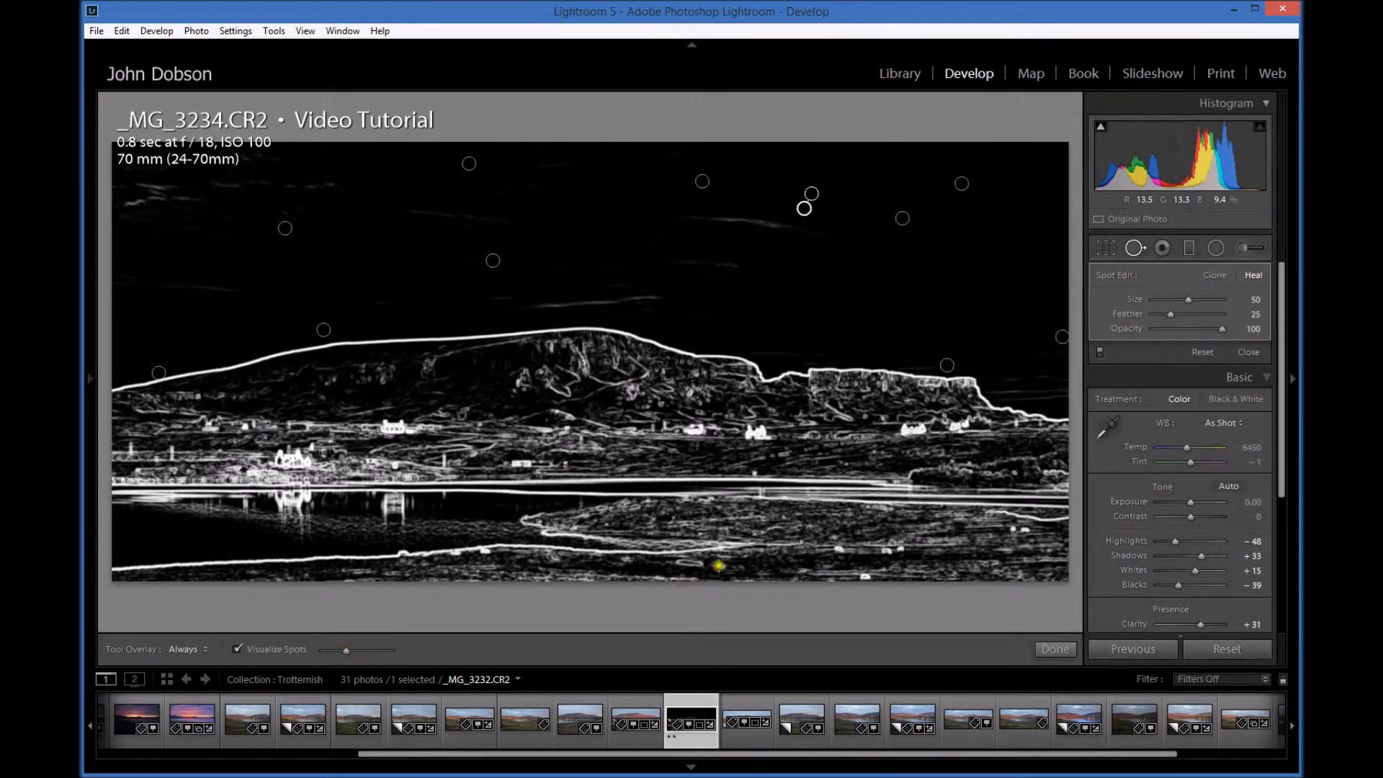
{"action": "left_click", "coordinate": [237, 648]}
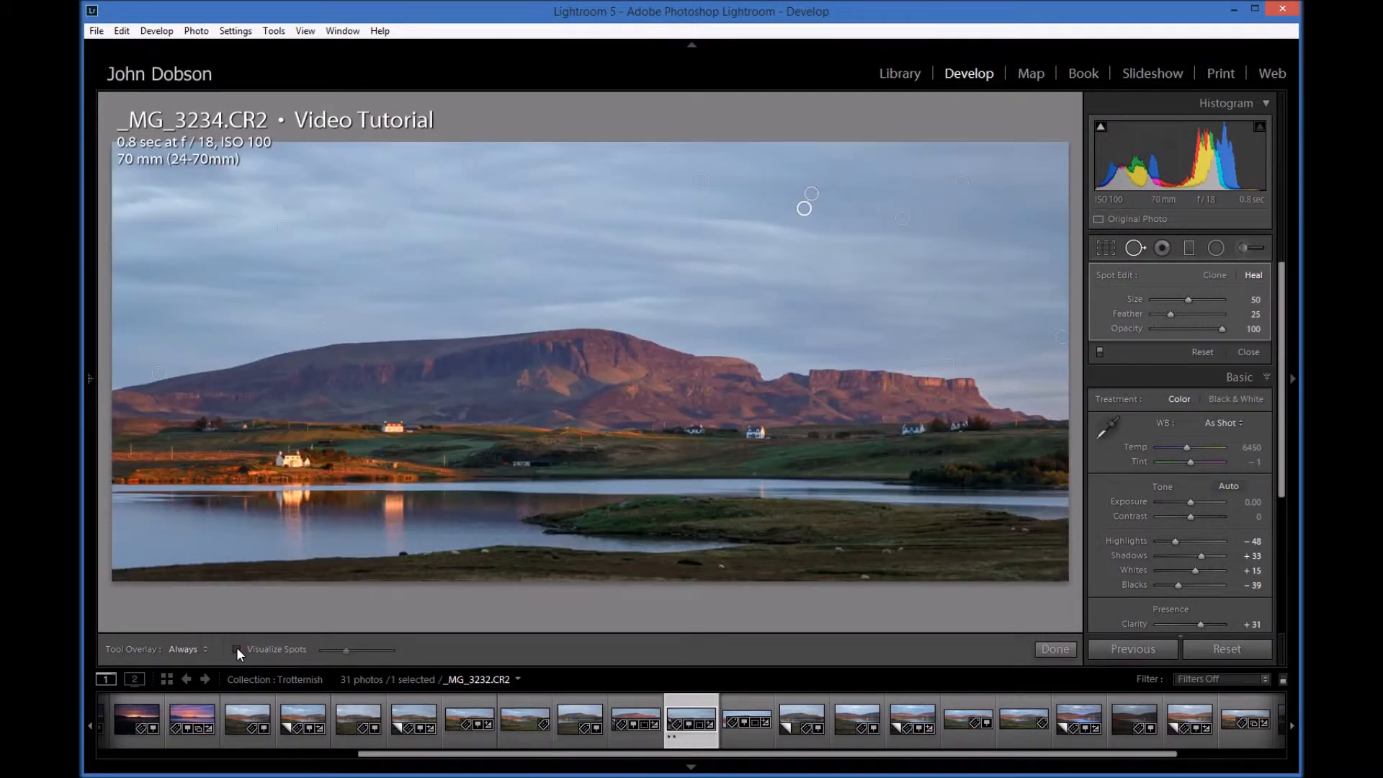
{"action": "left_click", "coordinate": [237, 648]}
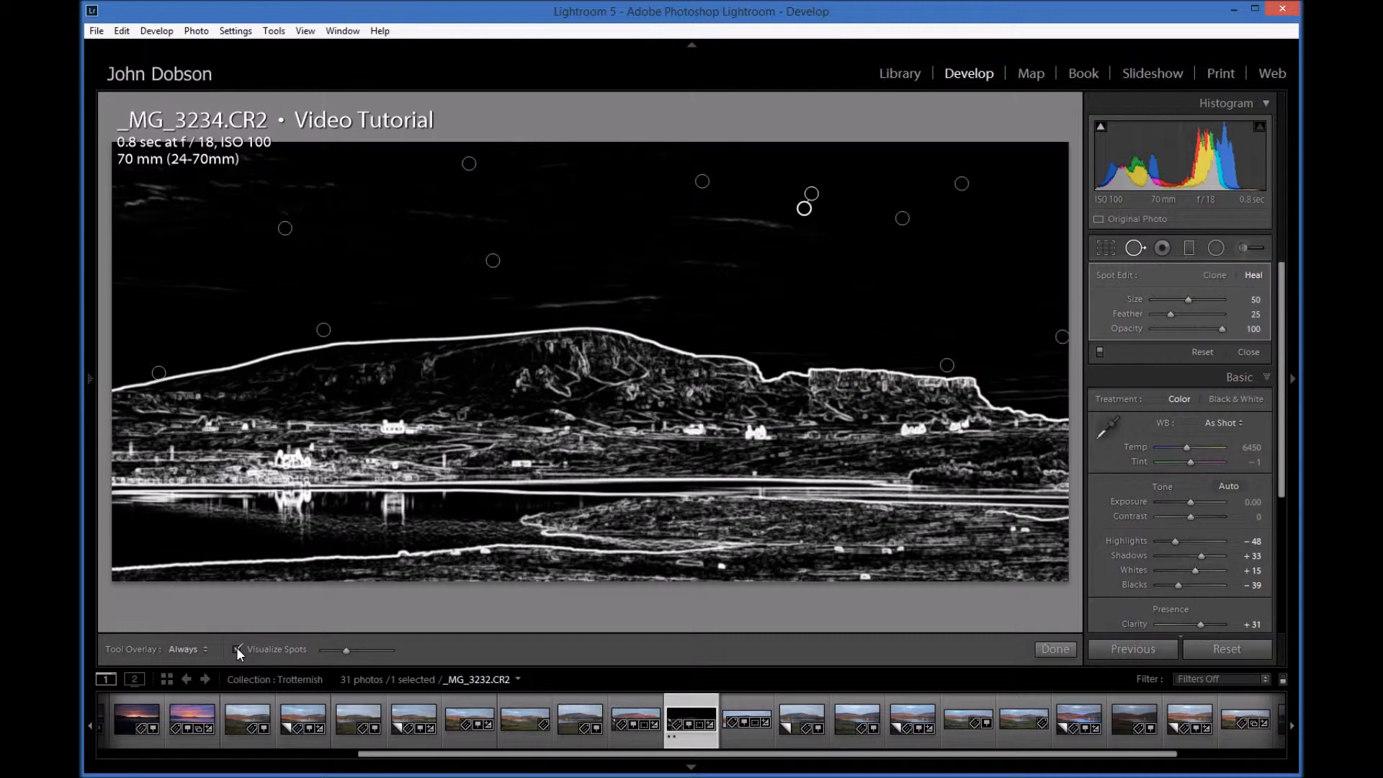
{"action": "left_click", "coordinate": [237, 649]}
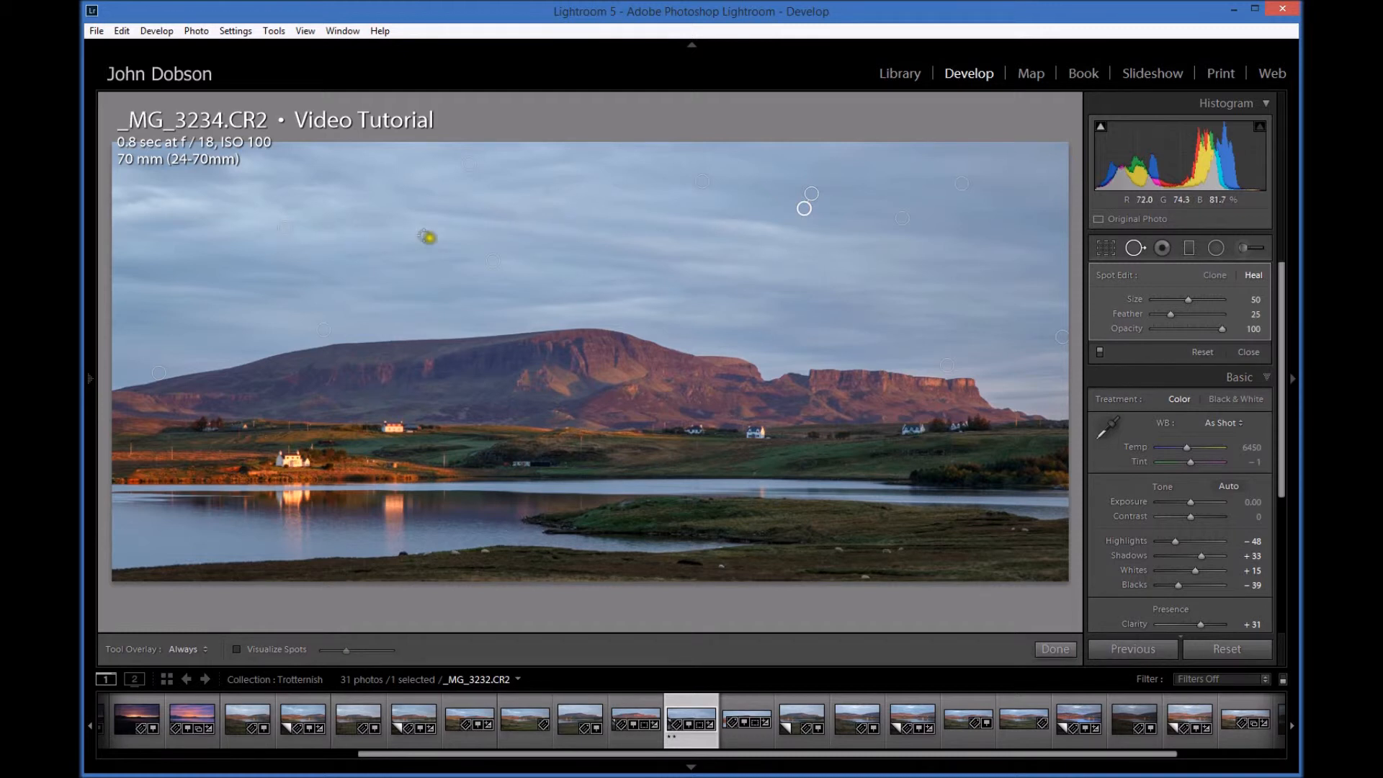
{"action": "key", "text": "h"}
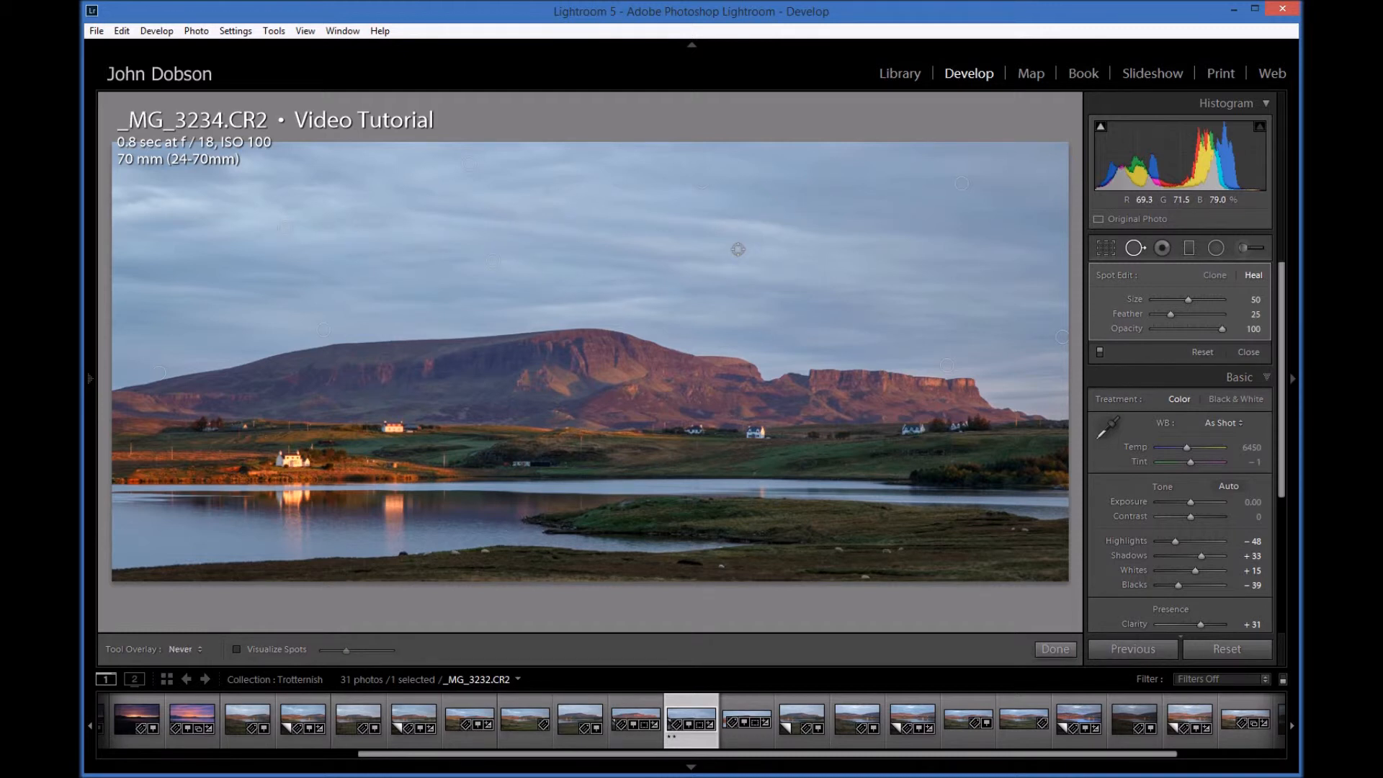